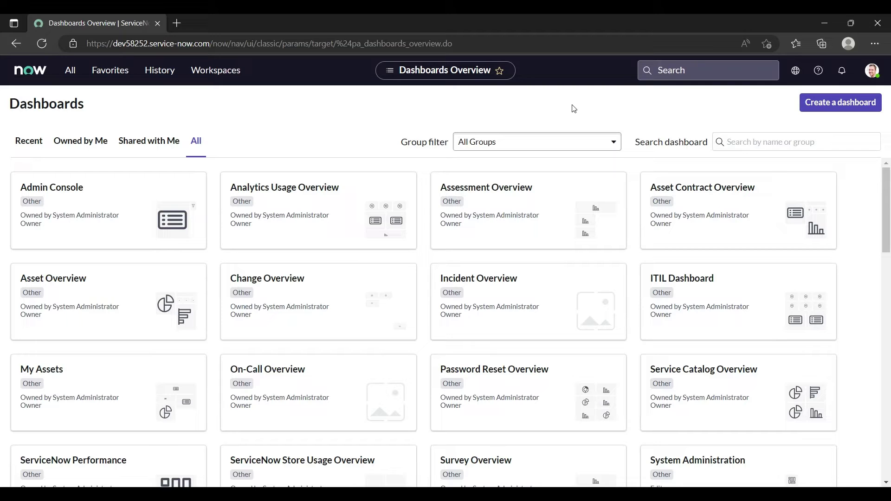
Filter the navigator for 'inciden', open Self-Service > Incidents in a new tab, and create a new incident
click(82, 73)
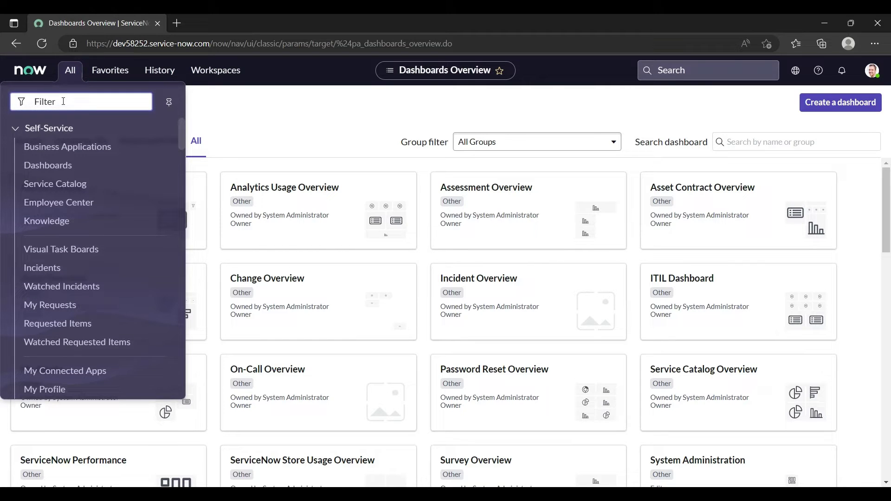
text(inciden)
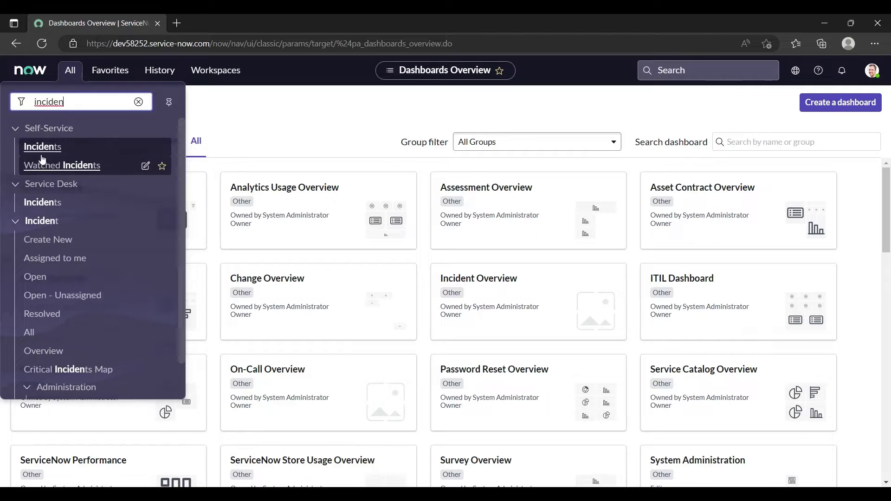
ctrl+click(48, 148)
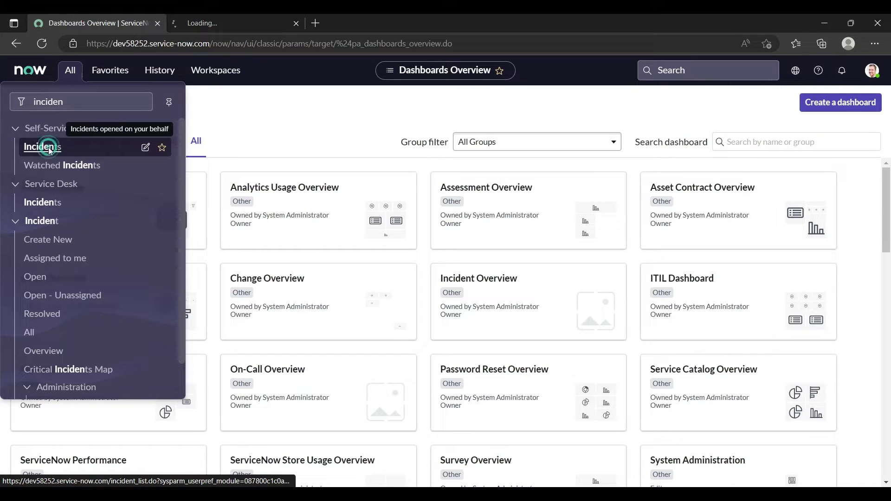
click(191, 15)
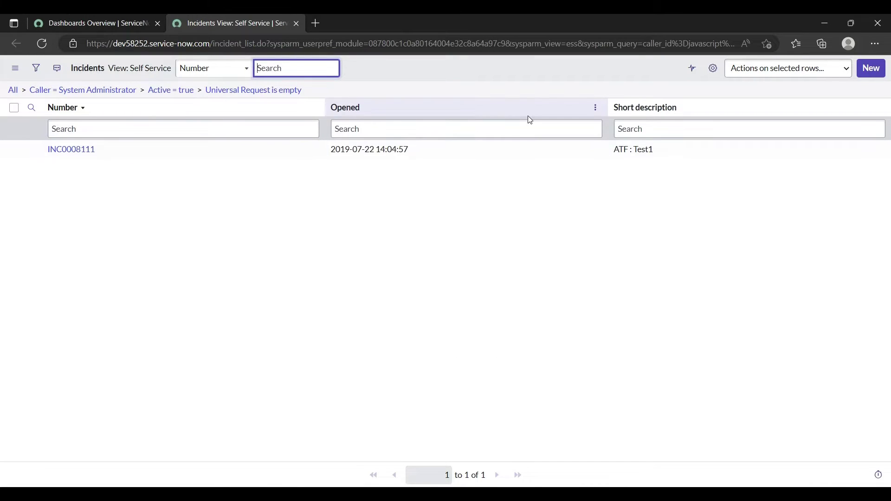
click(879, 73)
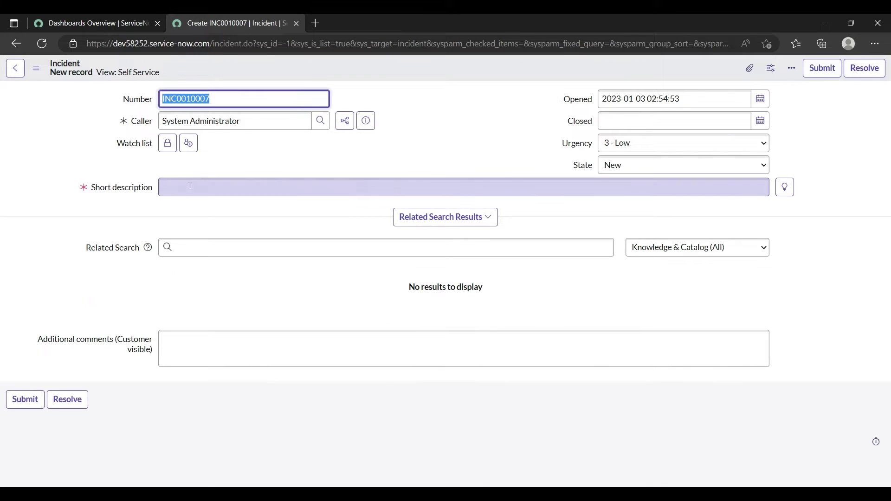
click(190, 187)
Enter 'Email' as the short description, then replace it with 'Title' to refresh related search results
text(Email)
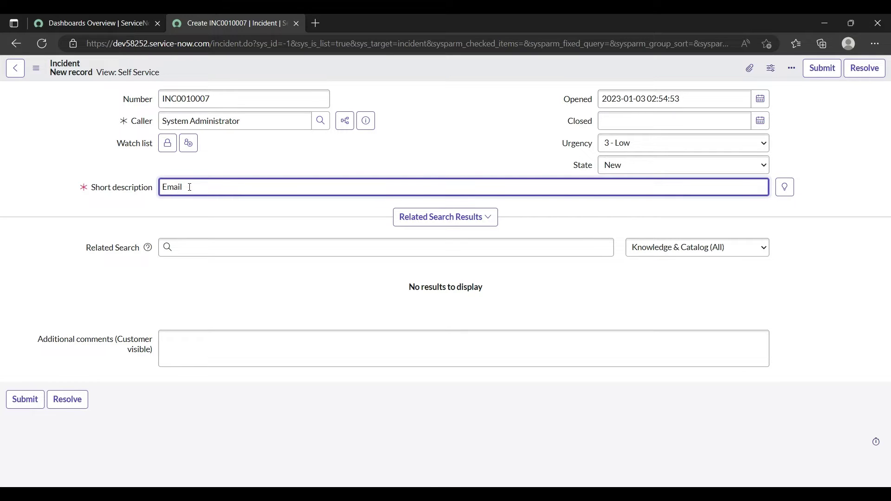
click(172, 203)
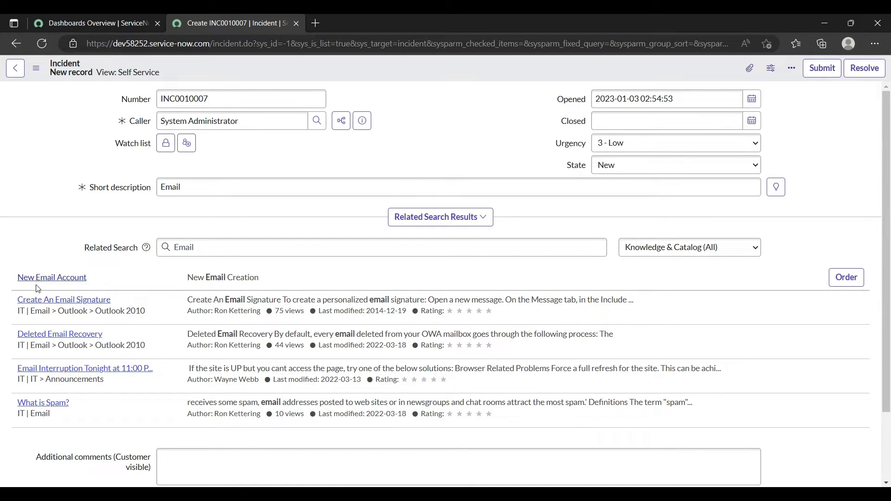
double_click(192, 187)
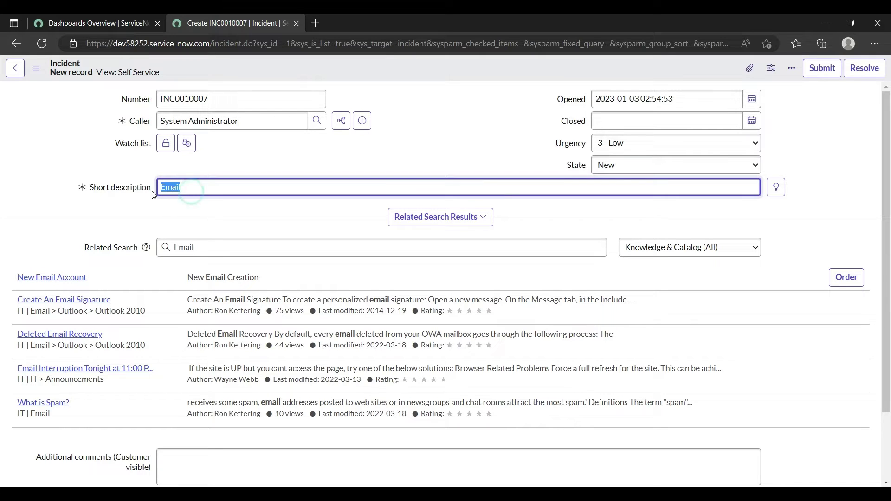
text(Title)
click(156, 206)
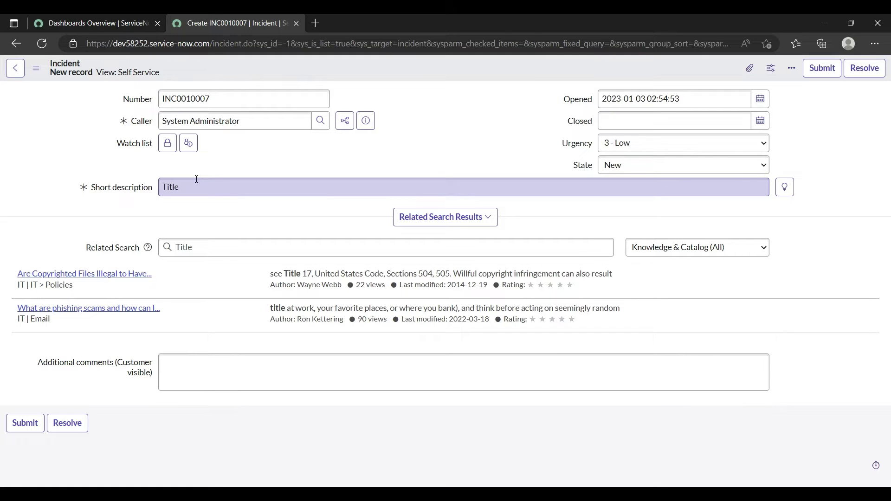
From the Dashboards tab, filter the navigator for 'maintain' and open Maintain Items in a new tab
click(111, 24)
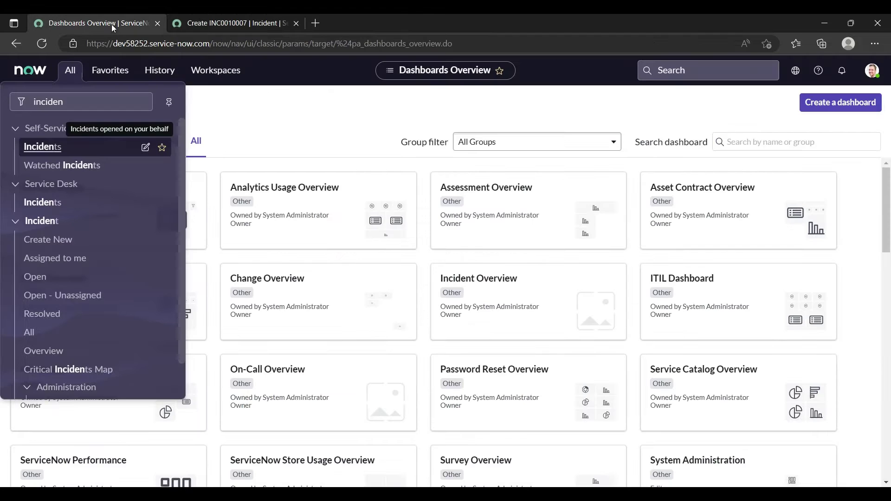
click(102, 103)
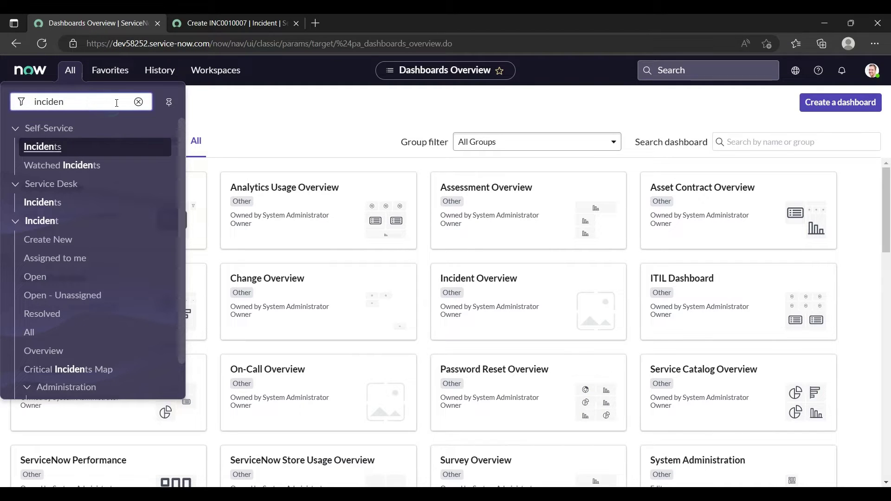
click(138, 102)
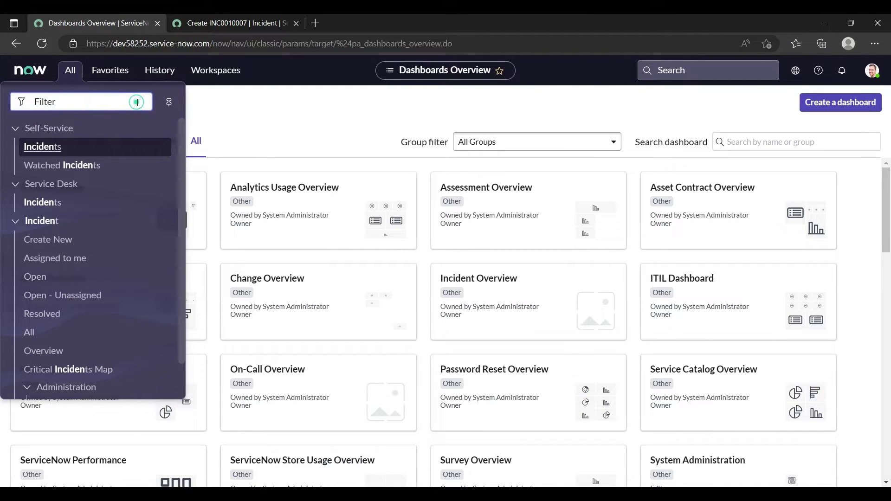
click(118, 102)
text(maintain)
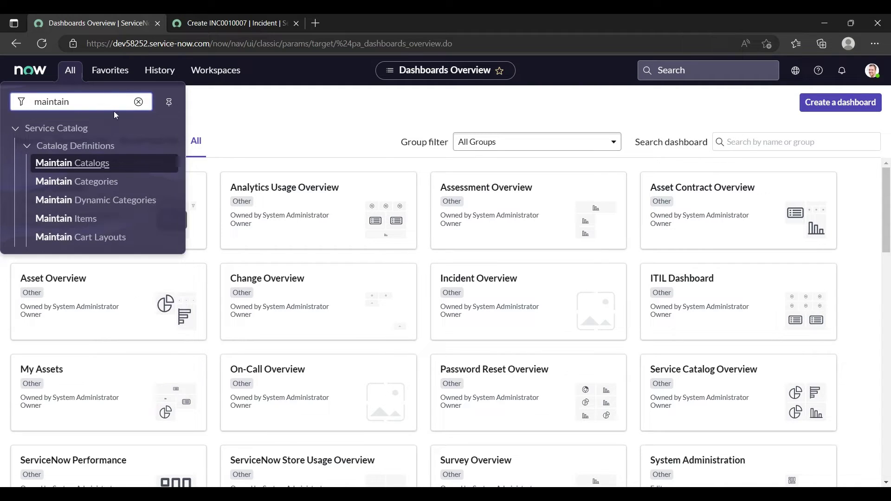
middle_click(66, 218)
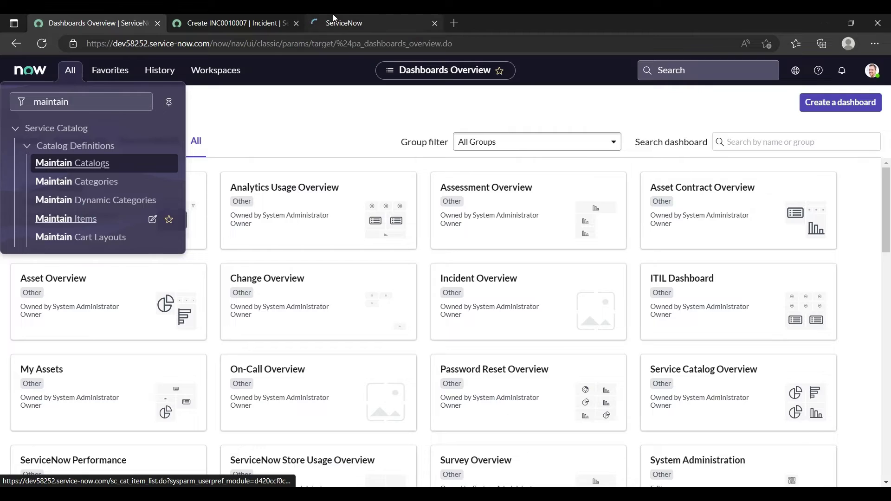
click(332, 15)
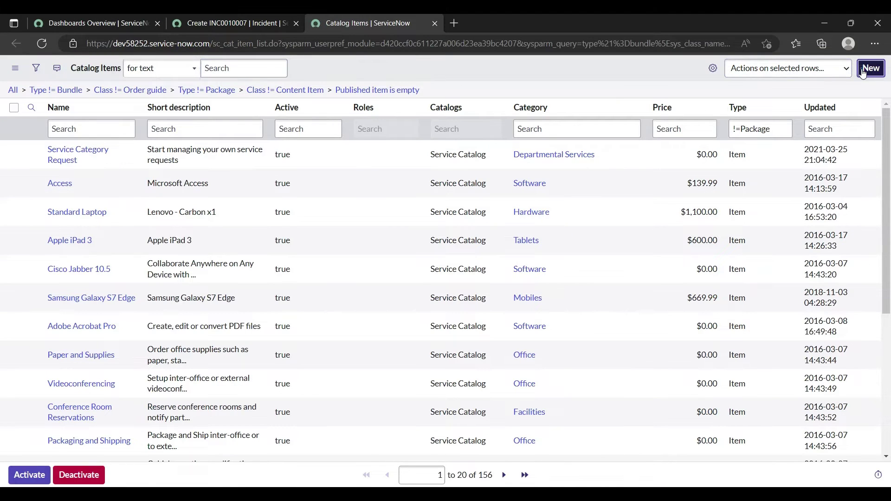
Create a new catalog item named 'Demo Search' and save it
click(862, 72)
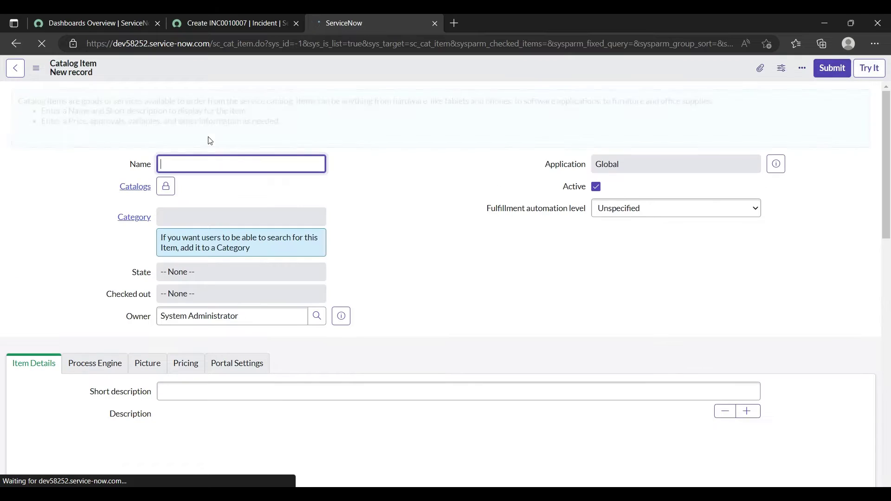
text(De)
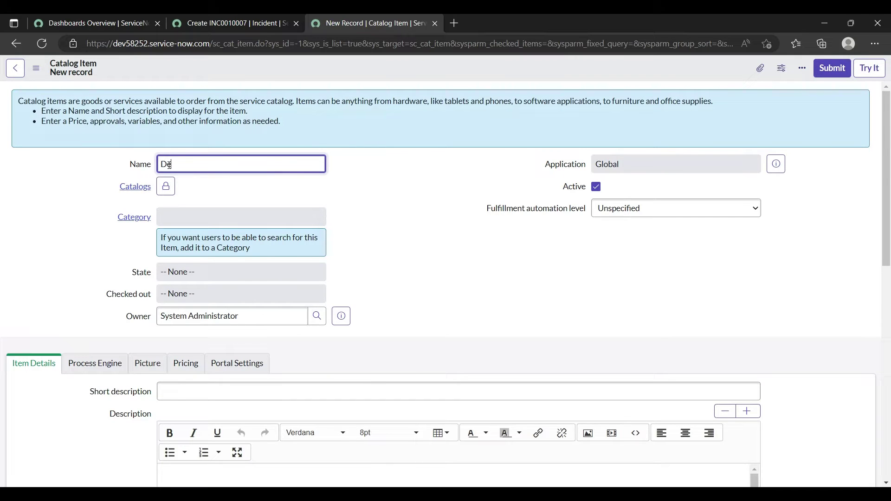
text(mo Search)
right_click(284, 65)
click(297, 75)
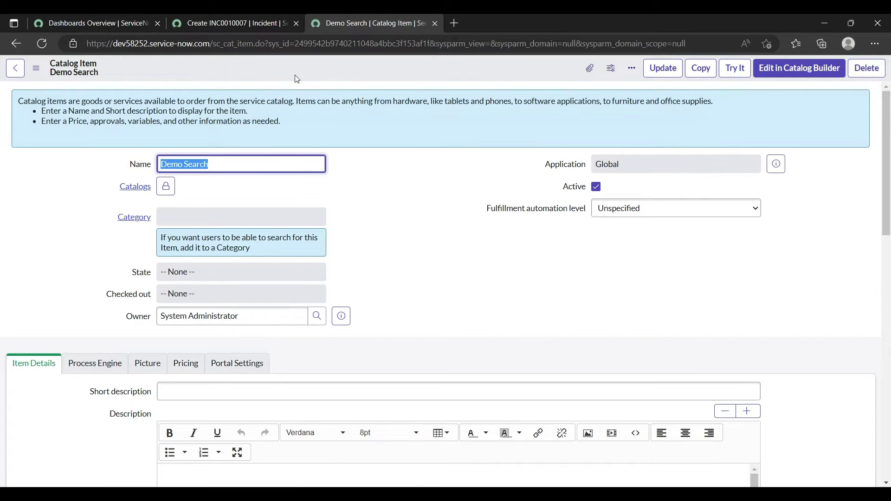
Add a Demo Search variable with Order 100, Question 'First Name' and Name first_name, and save it
scroll(412, 230, down, 15)
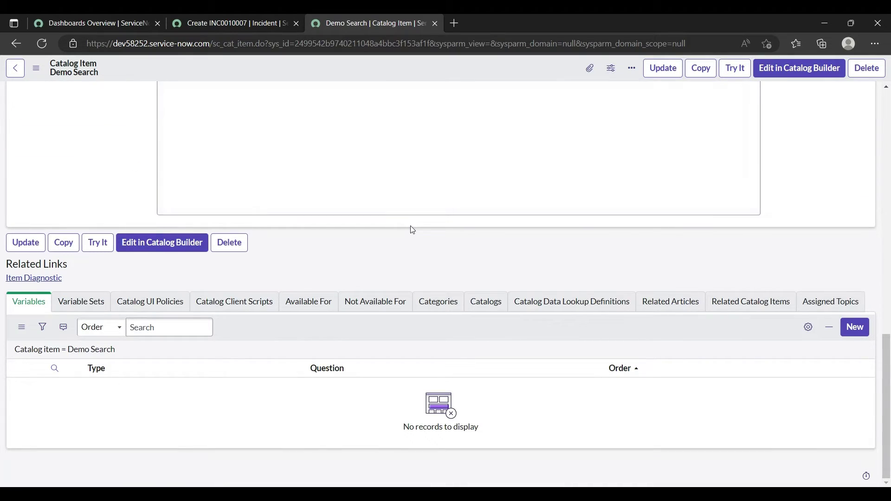
click(856, 329)
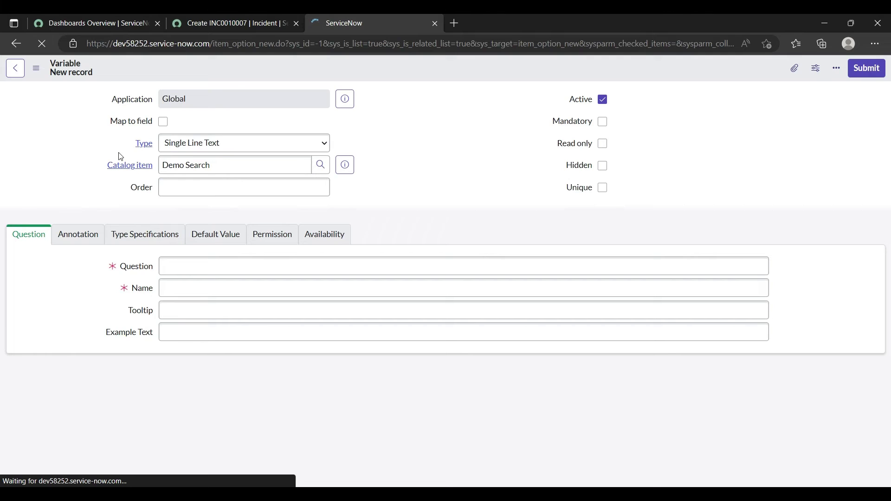
click(185, 181)
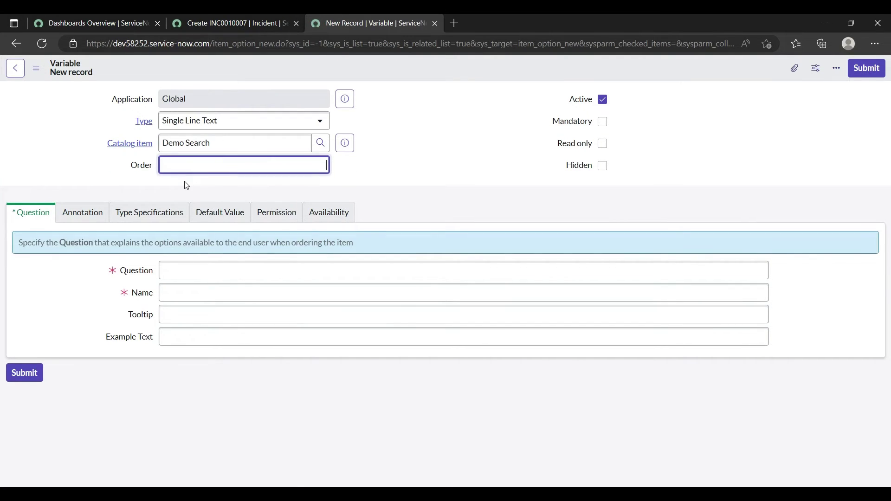
click(185, 167)
text(100)
click(168, 275)
text(First Name)
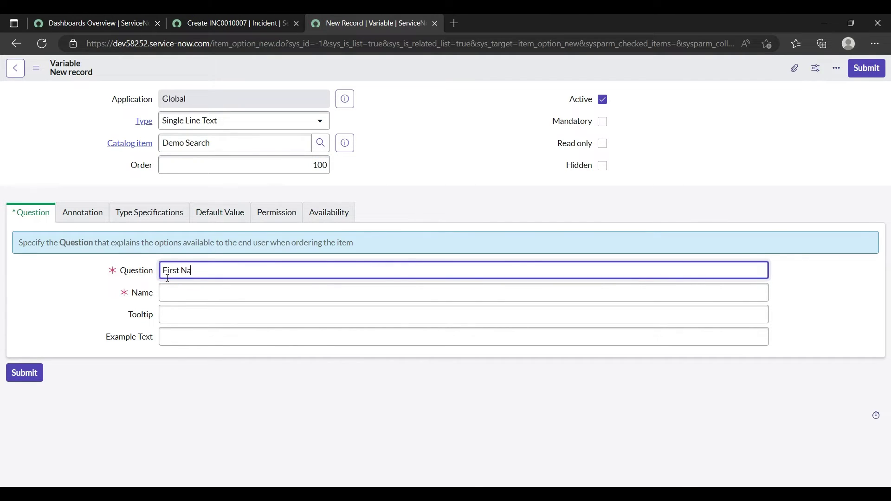
click(173, 286)
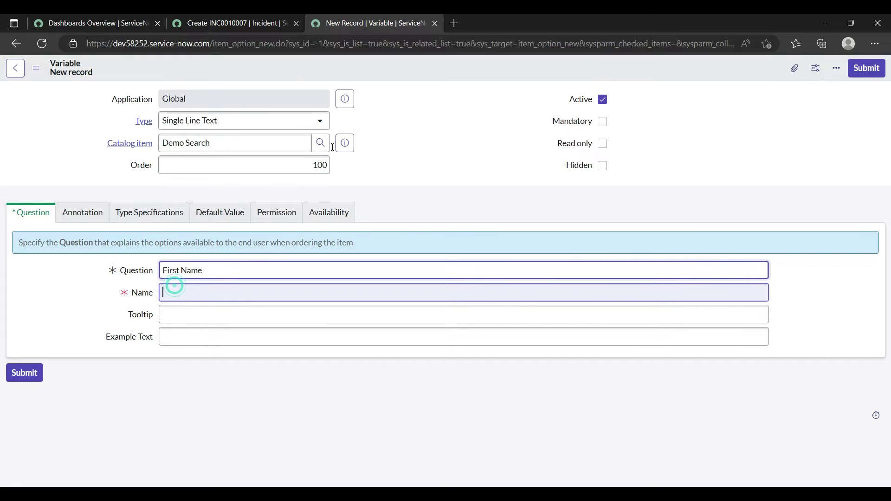
right_click(345, 83)
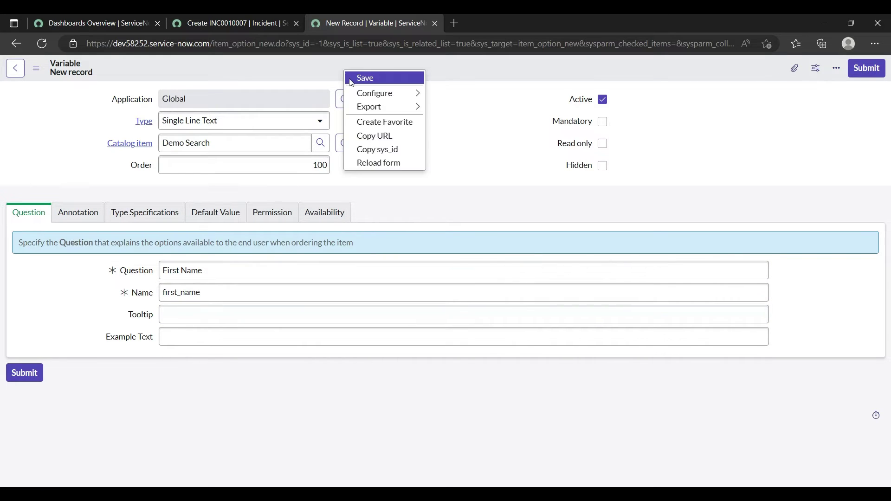
click(351, 79)
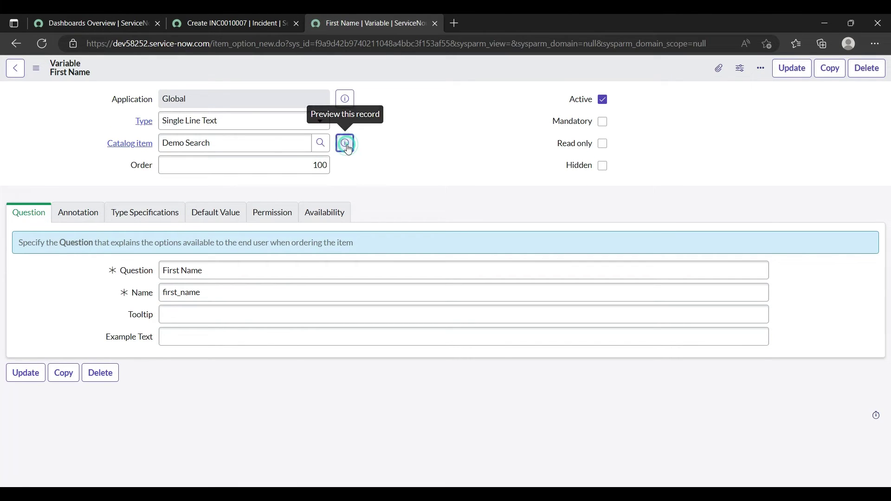
Open the Demo Search catalog item record, run Try It, and enter 'title' in First Name
click(345, 143)
click(494, 175)
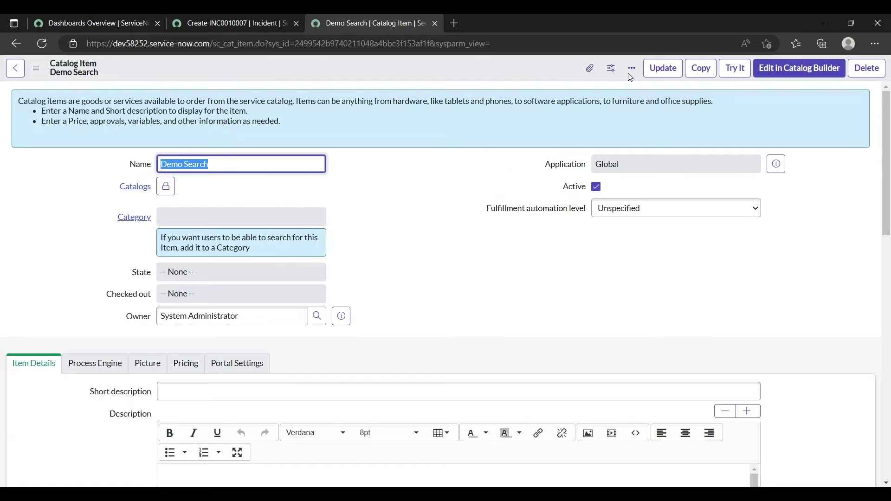
click(733, 73)
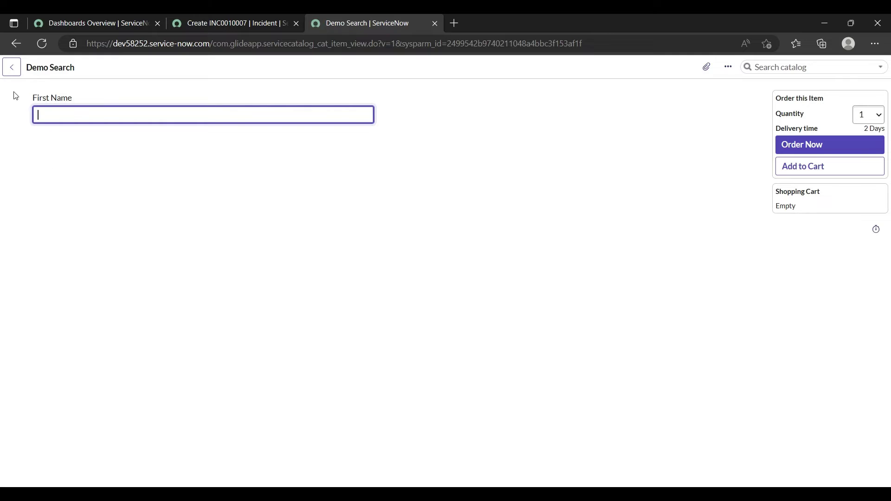
click(91, 114)
text(title)
click(96, 131)
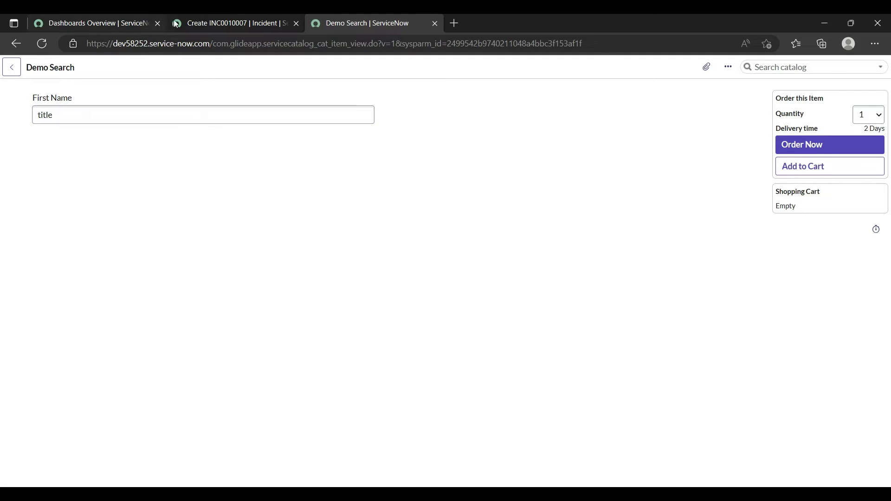
Filter the navigator for 'Record produ' and open the Create Incident configuration in its own tab
click(112, 22)
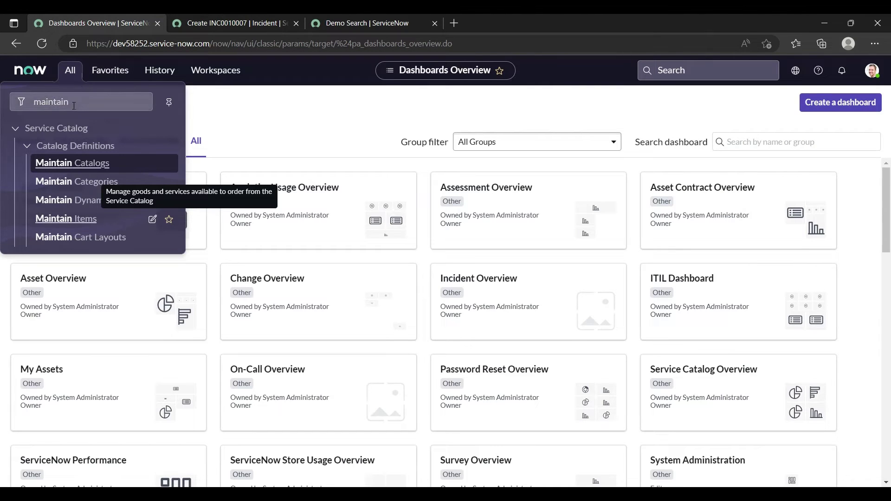
click(16, 102)
text(Re)
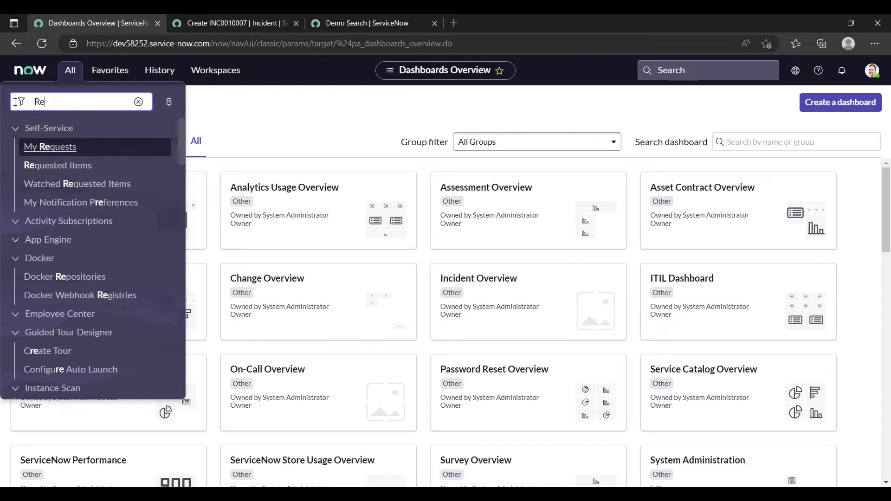
text(co)
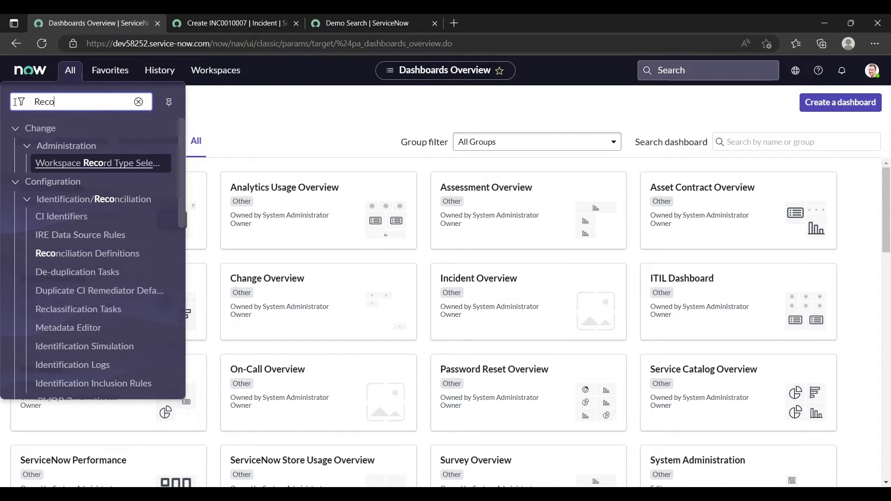
text(rd produ)
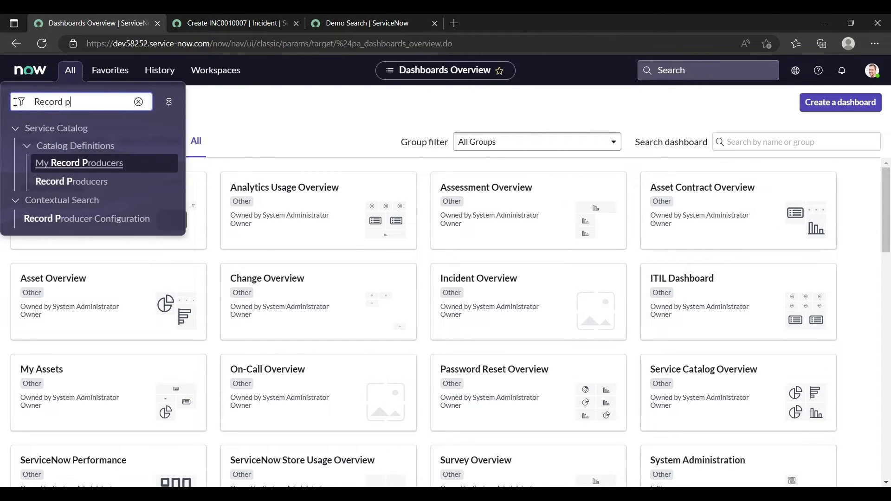
middle_click(48, 218)
click(516, 21)
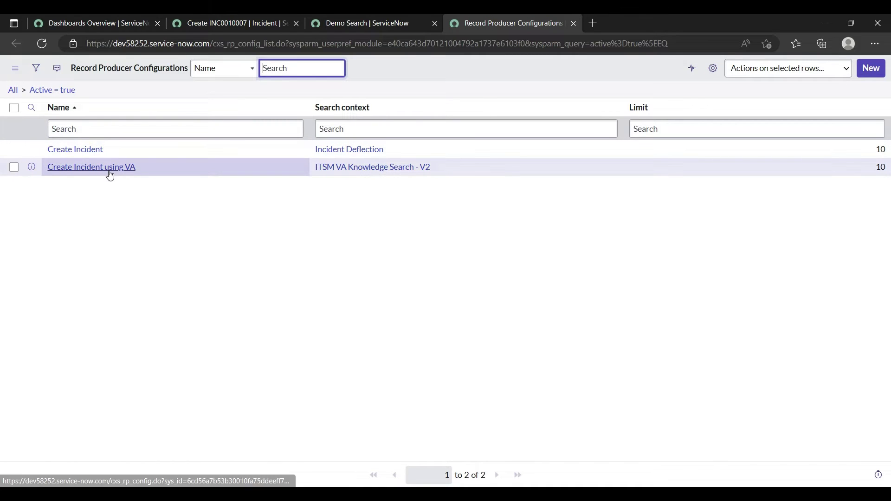
middle_click(81, 151)
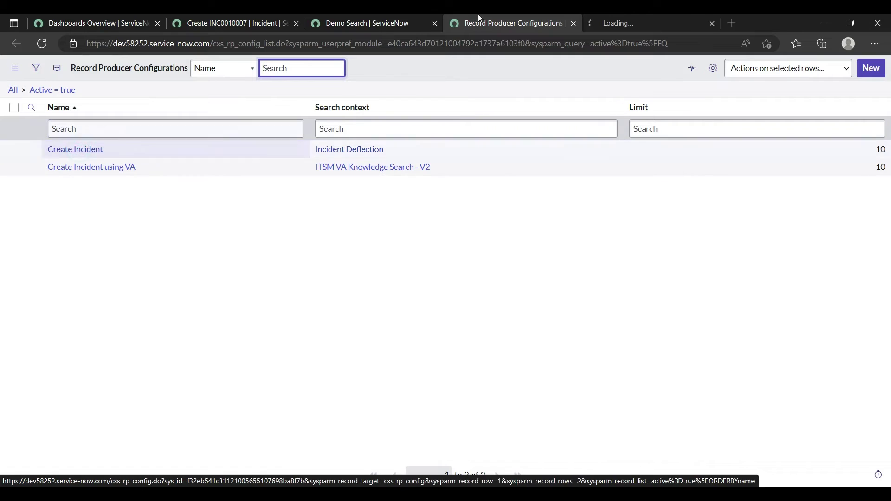
click(606, 19)
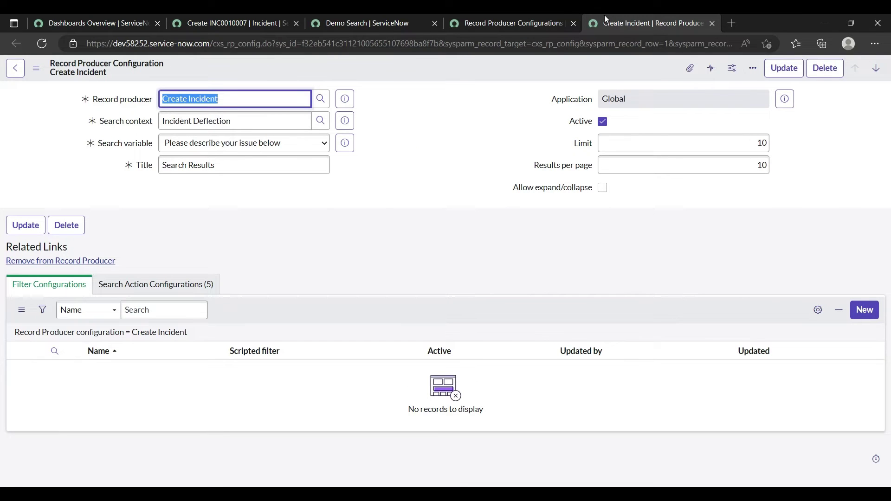
In the Record producer field's dictionary entry, change the reference table from Record Producer to Catalog Item
mouse_move(123, 103)
right_click(117, 103)
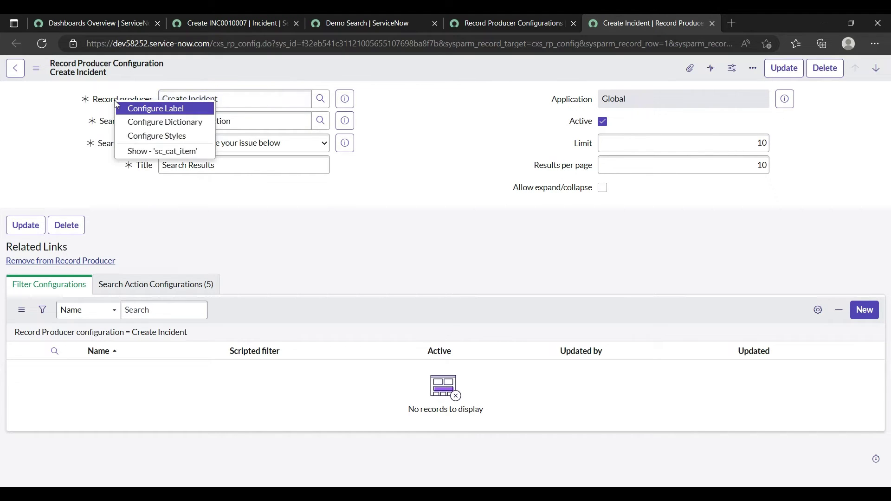
click(137, 123)
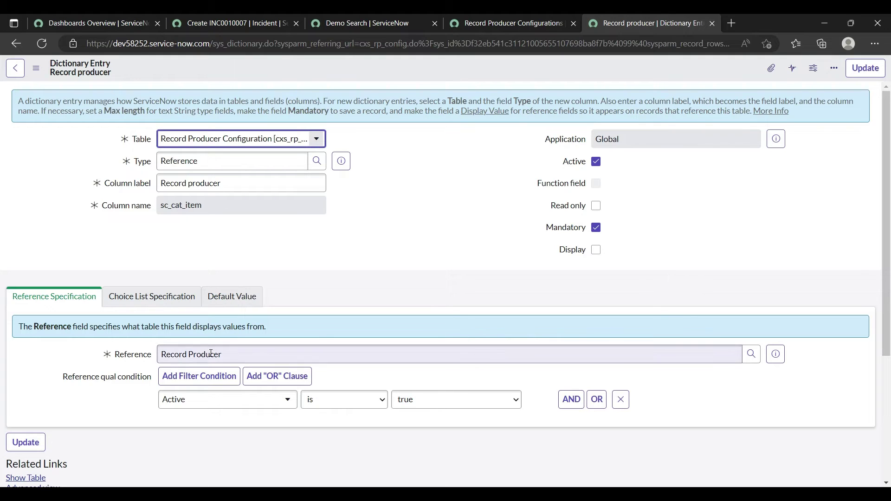
drag(161, 355, 250, 361)
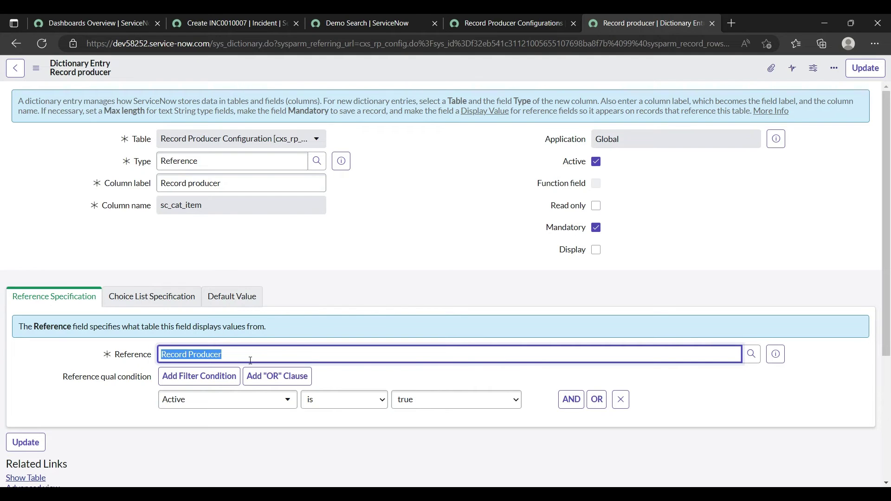
click(752, 357)
click(345, 273)
text(Catalog)
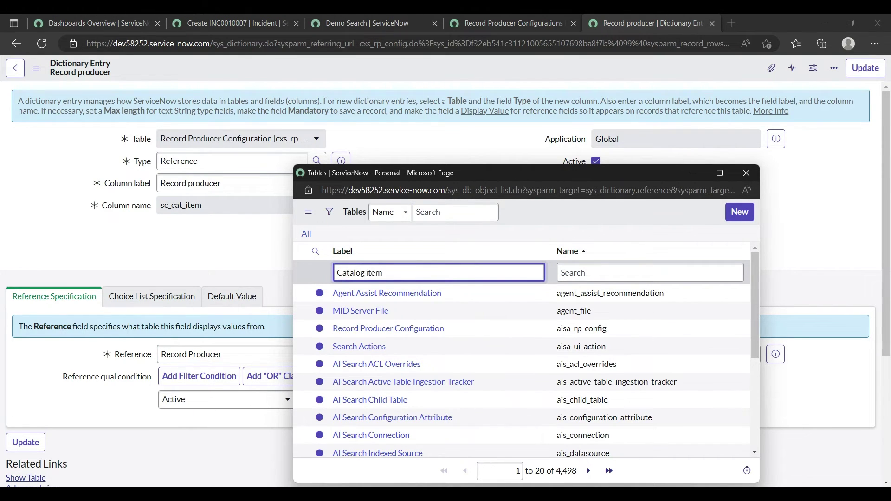
text( item)
key(Return)
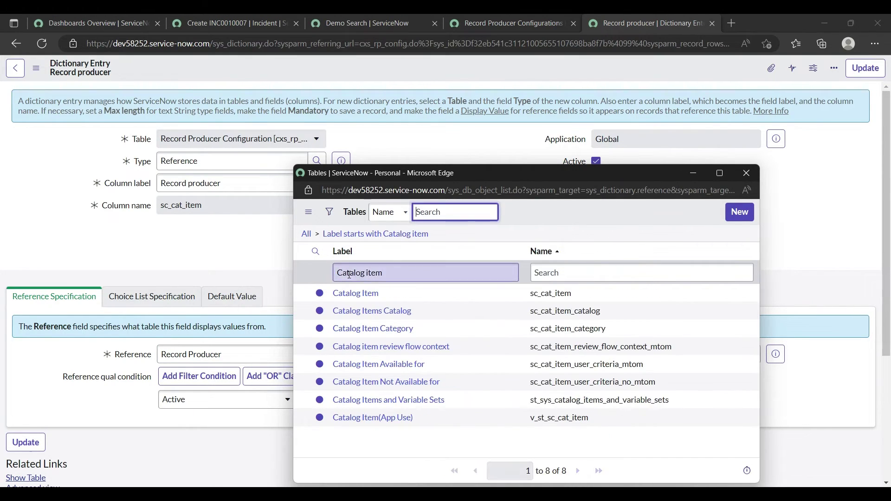
click(349, 297)
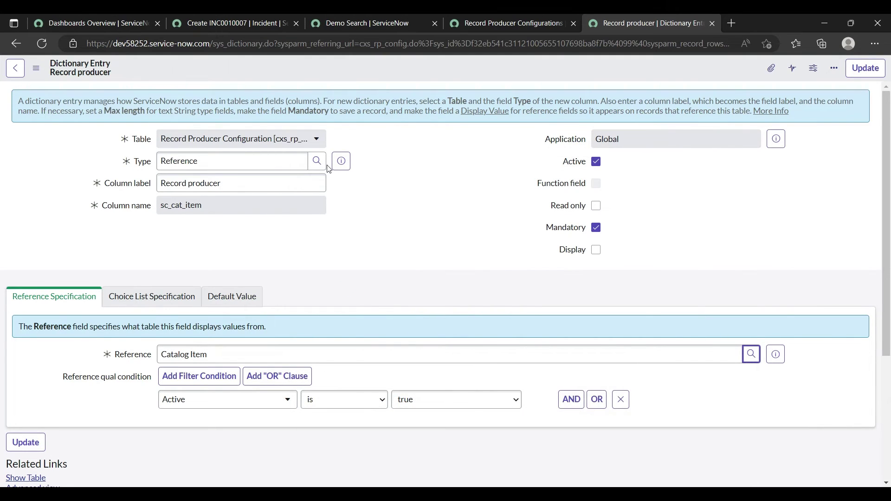
Save the dictionary entry and return to the Record Producer Configurations list
right_click(322, 62)
click(327, 68)
click(328, 68)
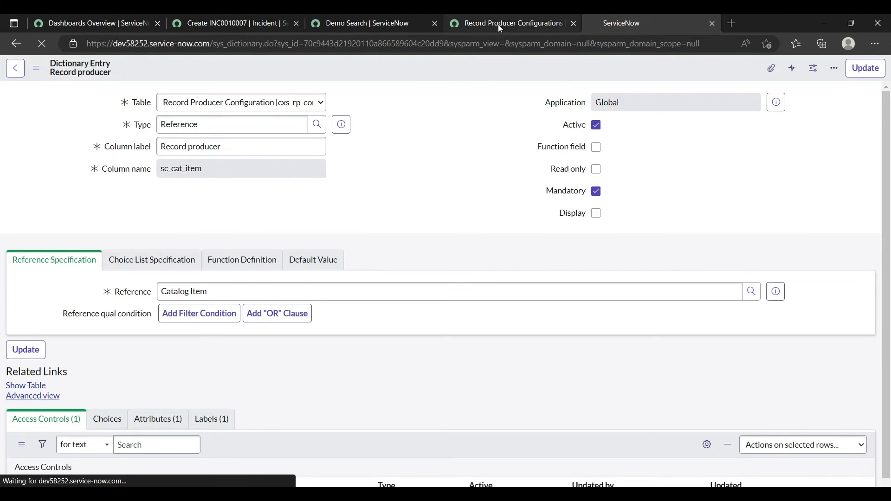
click(498, 27)
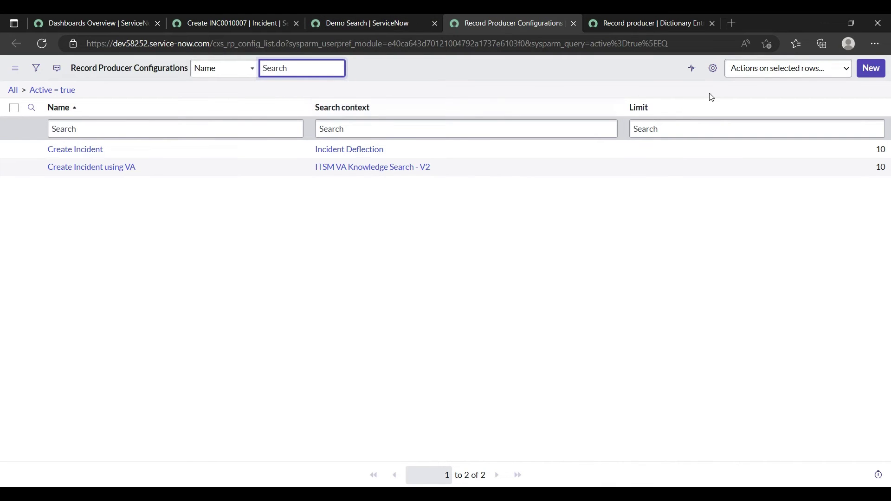
Create a new record producer configuration with Demo Search as its record producer
click(866, 67)
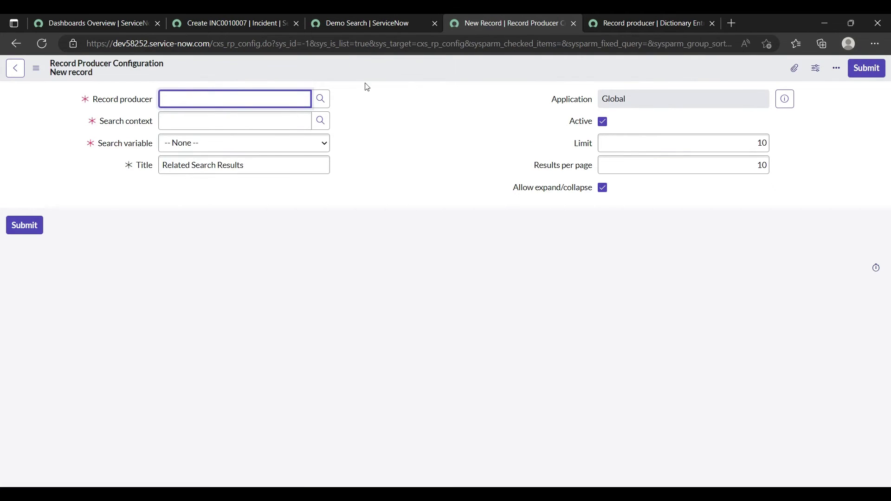
click(320, 98)
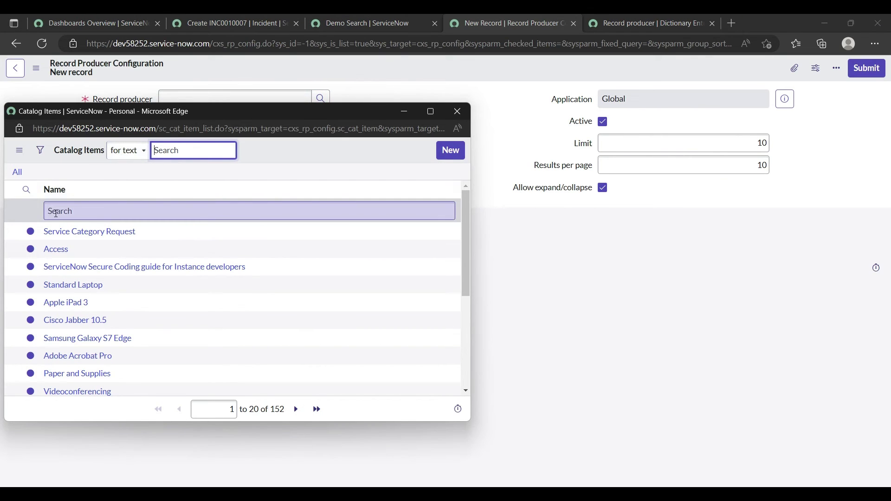
click(56, 211)
text(Demo)
key(Return)
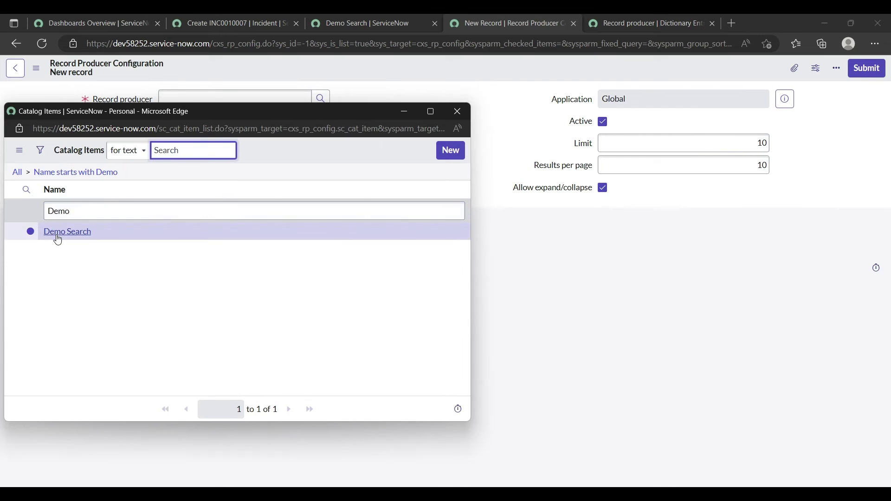
click(57, 235)
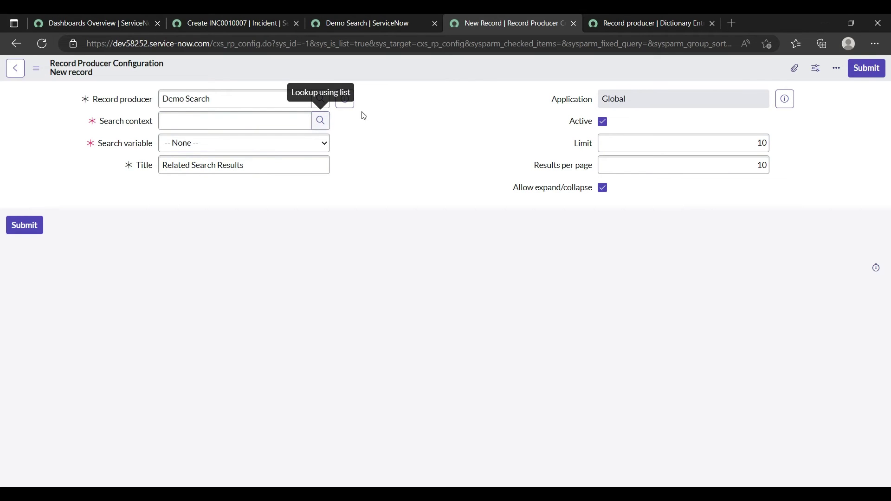
Set the search context to Knowledge Search and the search variable to First Name, then save
click(321, 121)
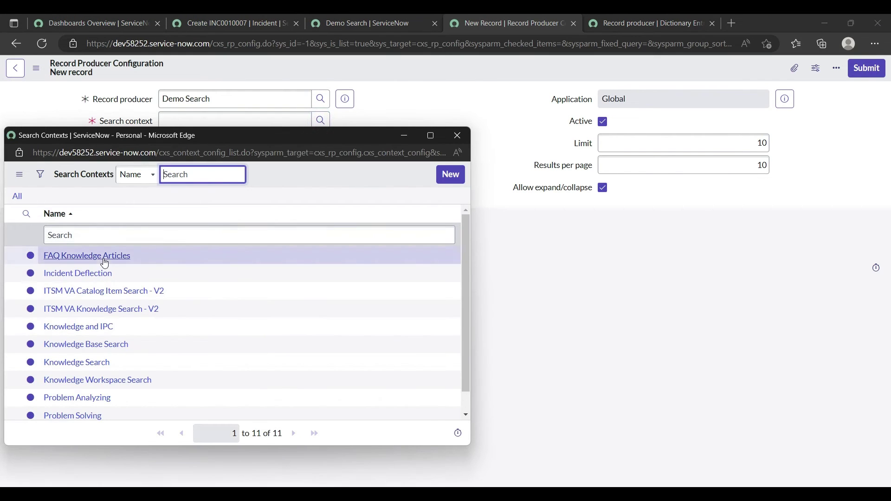
click(68, 366)
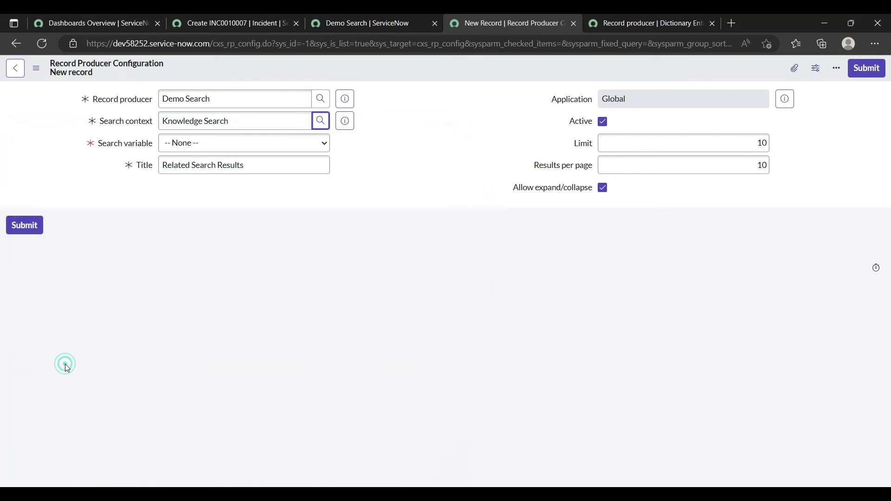
click(225, 145)
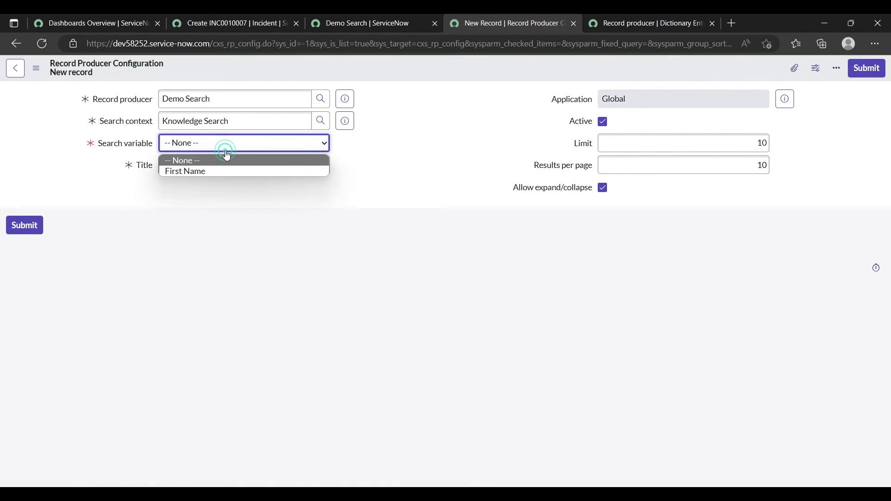
click(184, 171)
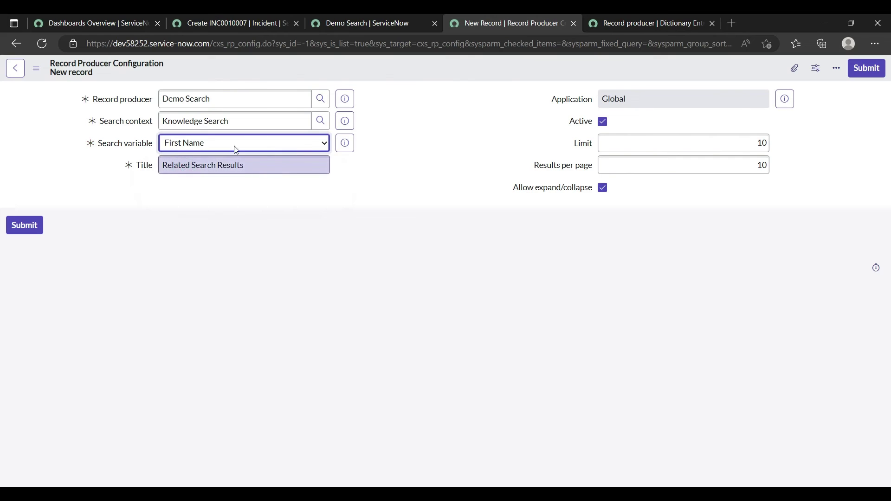
right_click(287, 75)
click(297, 79)
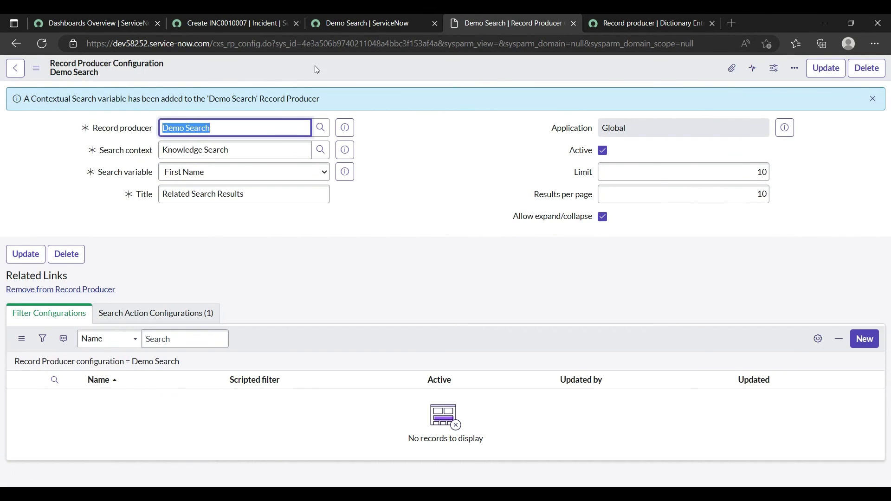
click(358, 24)
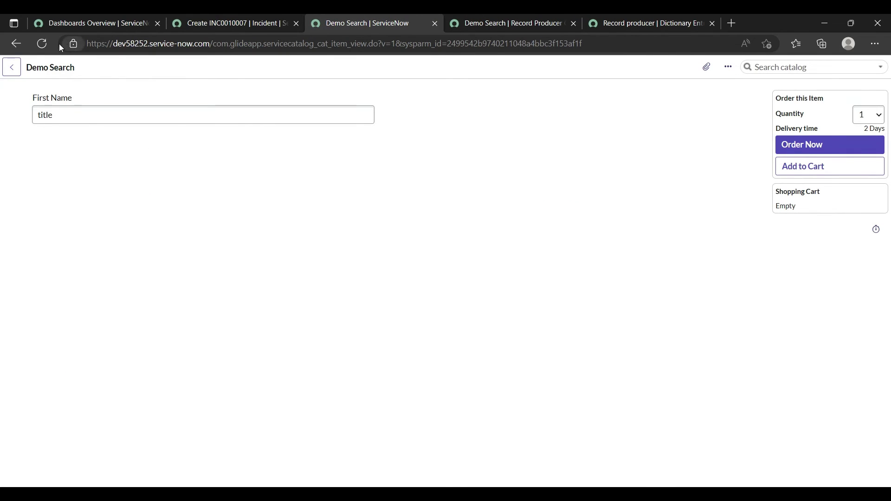
Reload the Demo Search item page and enter 'Title' in First Name to show related results
click(42, 44)
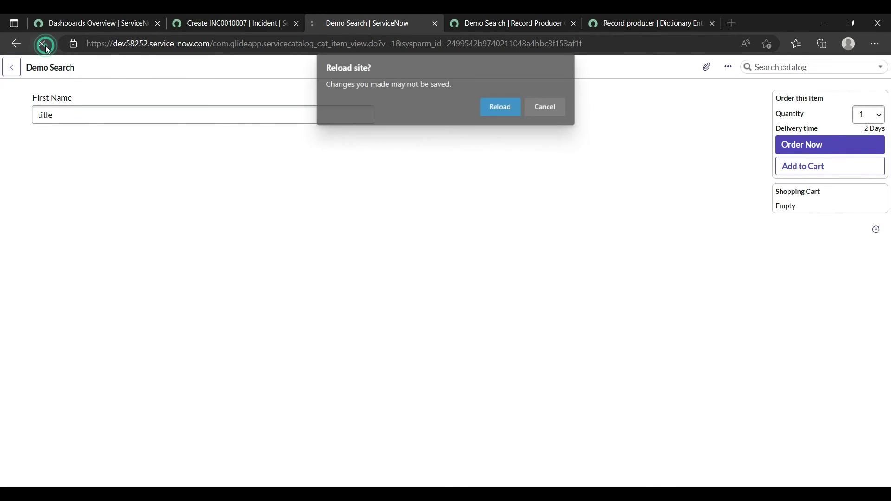
click(518, 107)
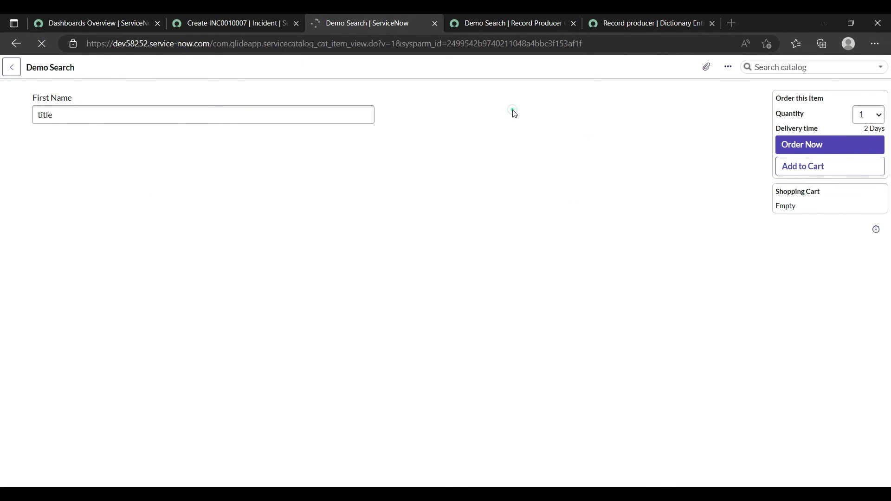
click(108, 120)
text(Title)
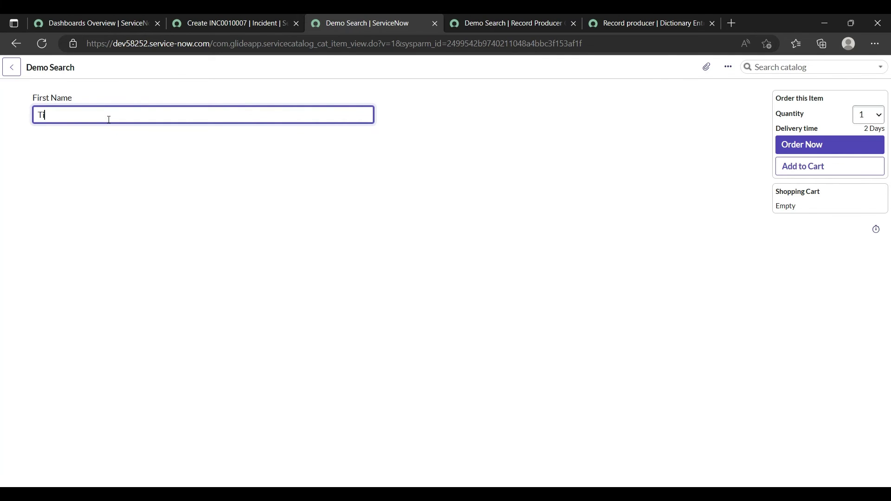
click(106, 152)
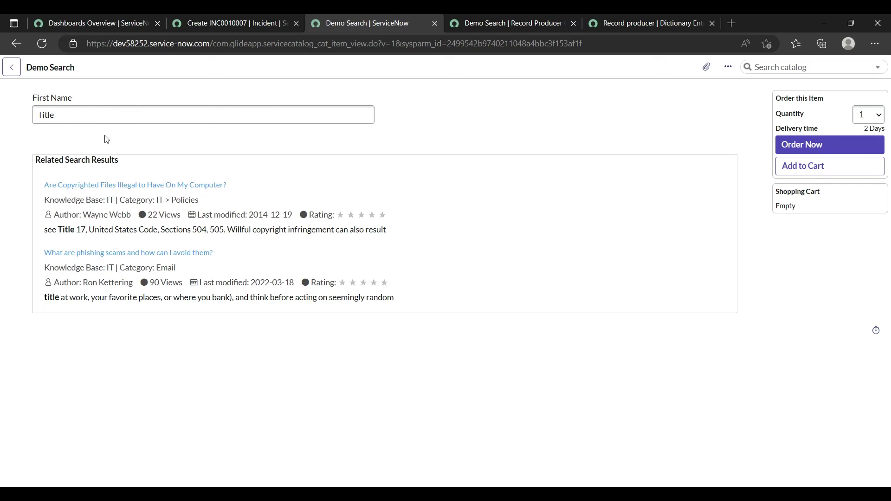
drag(27, 160, 342, 354)
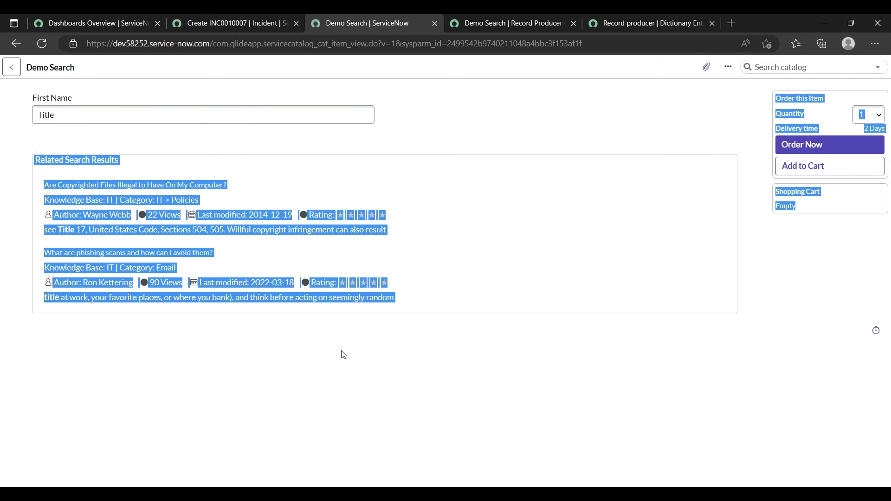
click(213, 353)
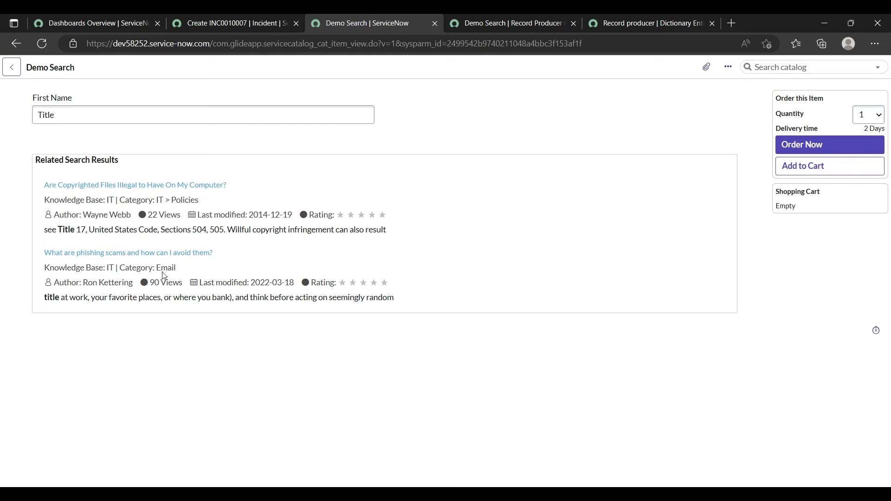
Replace First Name with 'Email' and browse the refreshed email-related knowledge articles
click(149, 108)
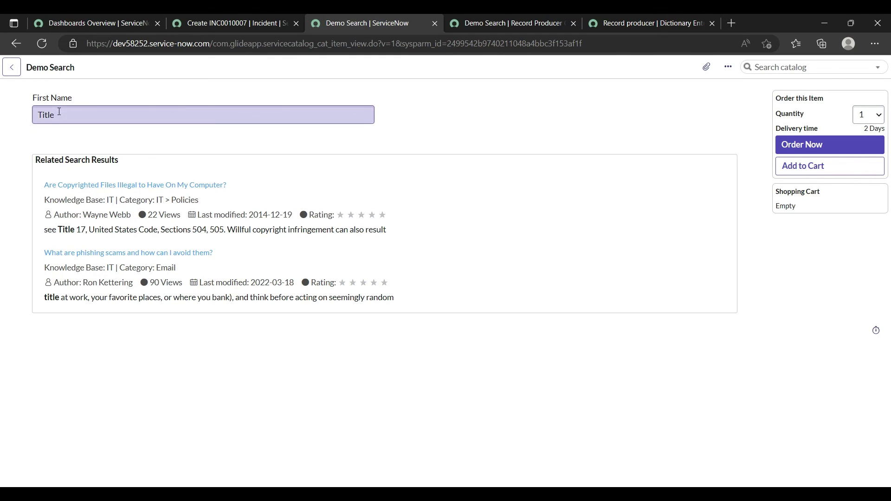
drag(59, 111, 20, 112)
text(Email)
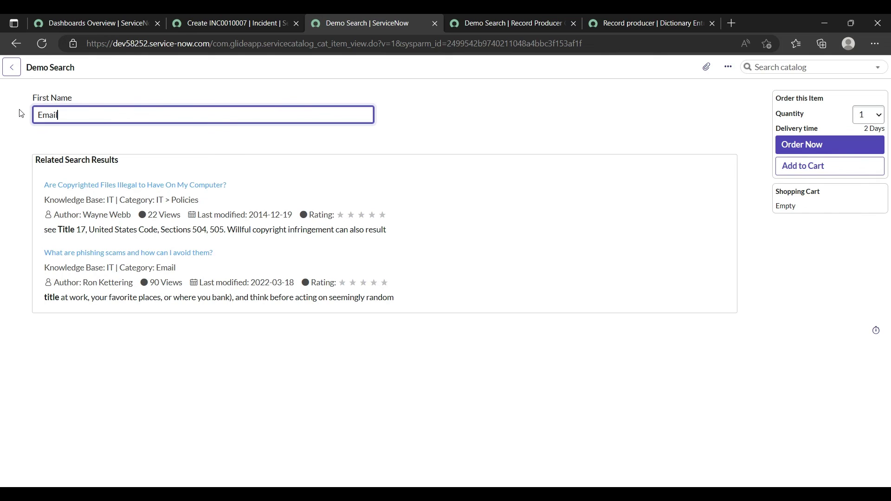
click(62, 138)
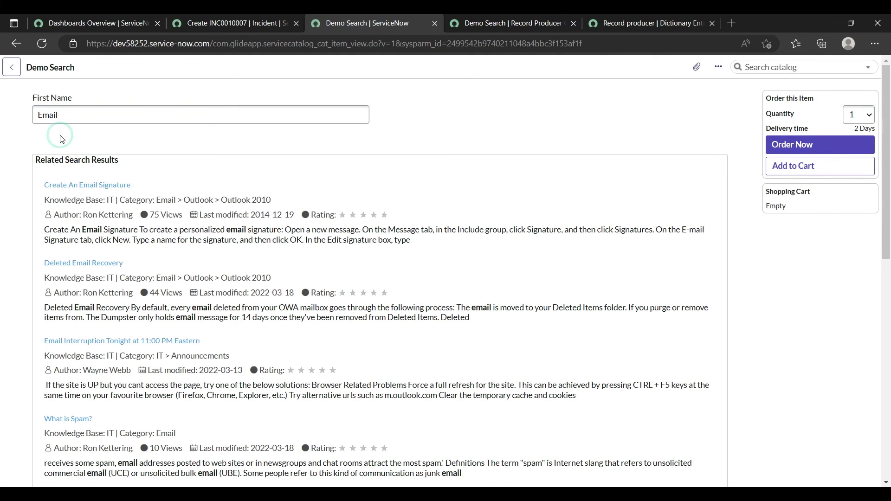
scroll(56, 277, down, 4)
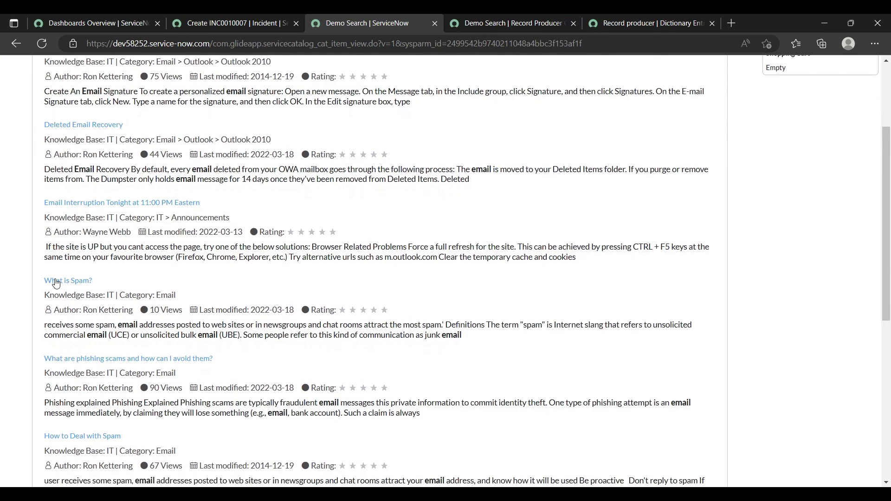
scroll(55, 283, down, 7)
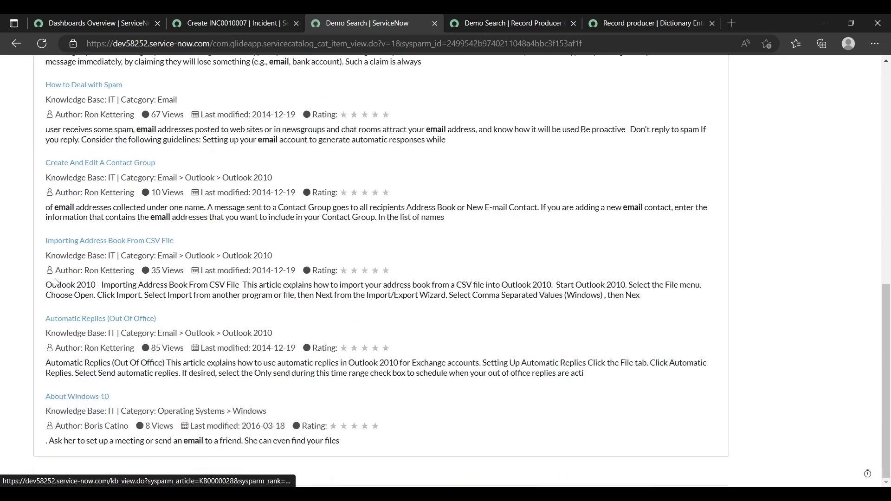
scroll(55, 281, up, 12)
scroll(56, 279, down, 1)
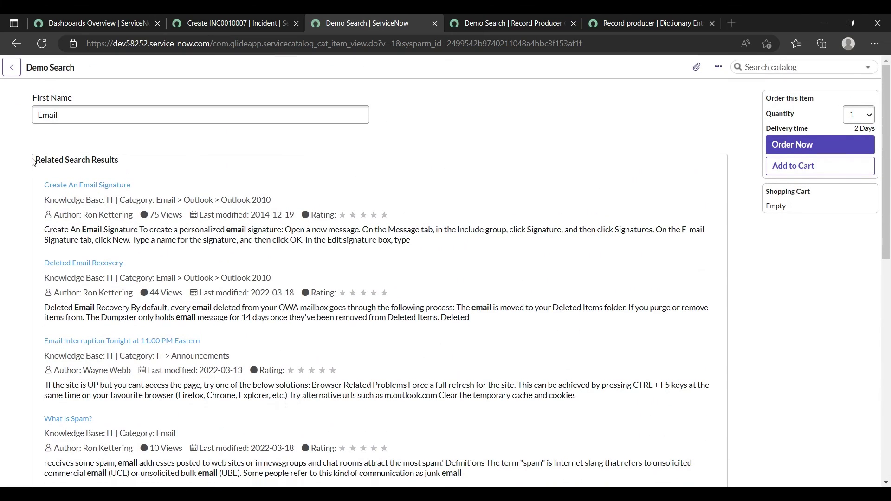